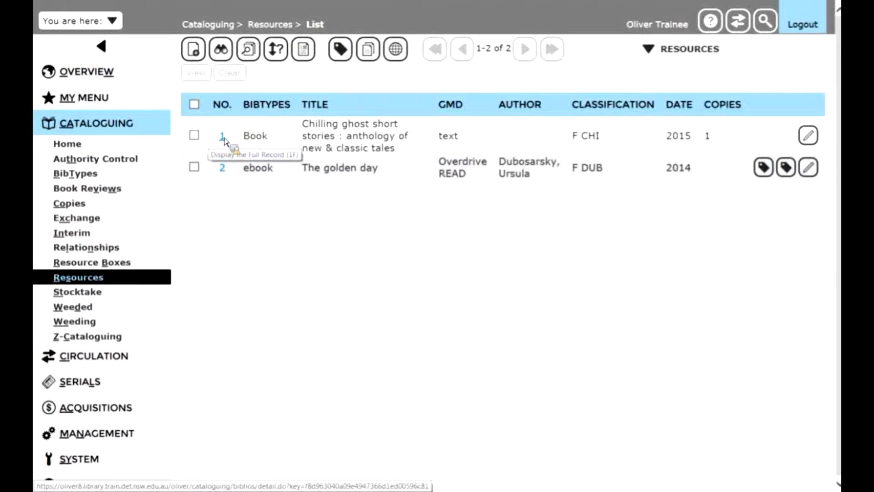
Open the "Chilling ghost short stories" record and add a Book analytic titled "The legend of sleepy hollow" to it
{"action": "left_click", "coordinate": [222, 137]}
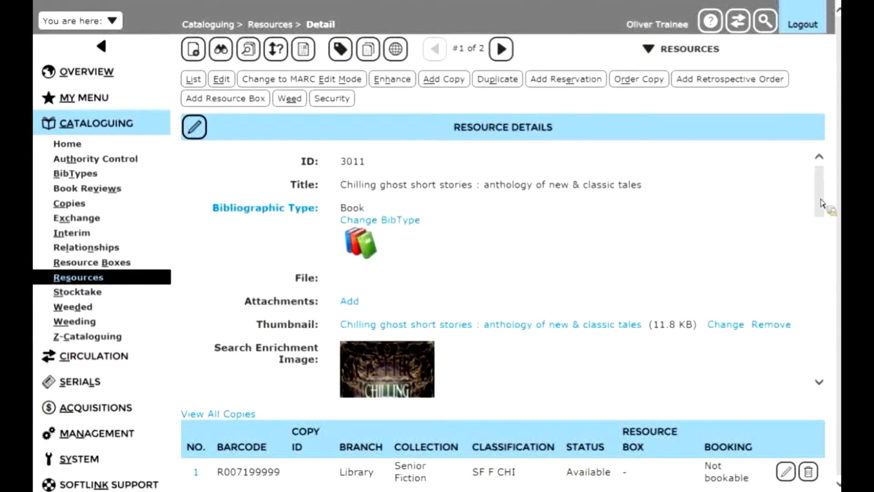
{"action": "left_click_drag", "start_coordinate": [820, 204], "coordinate": [826, 330]}
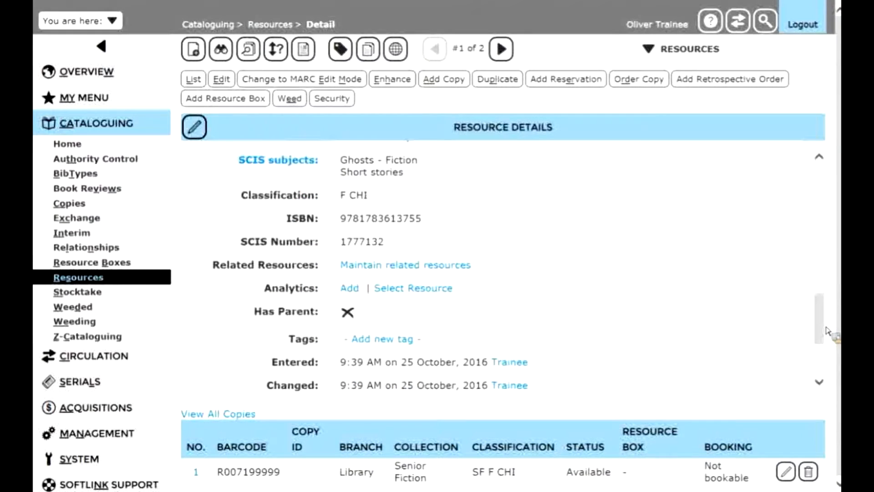
{"action": "left_click", "coordinate": [349, 292]}
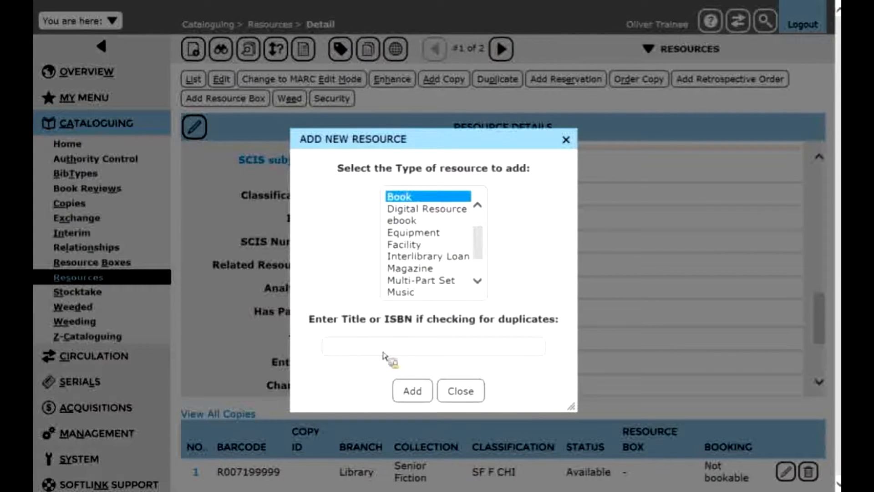
{"action": "type", "text": "The legend of slee"}
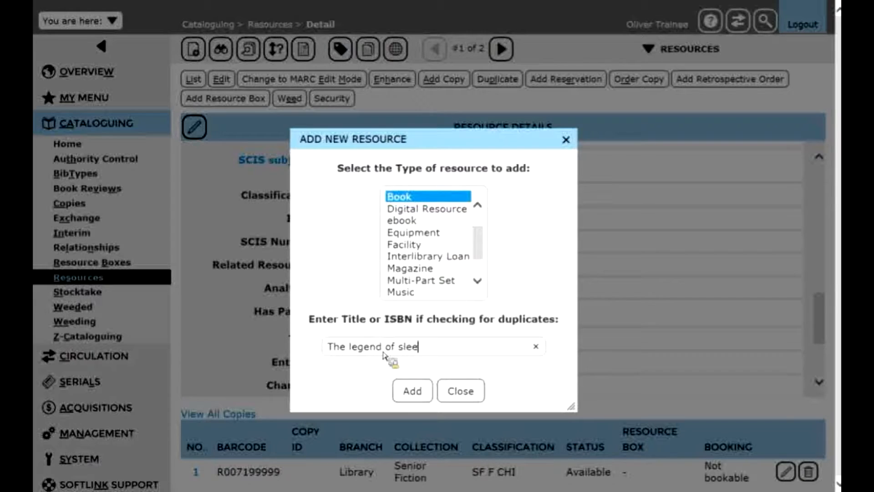
{"action": "type", "text": "py hollow"}
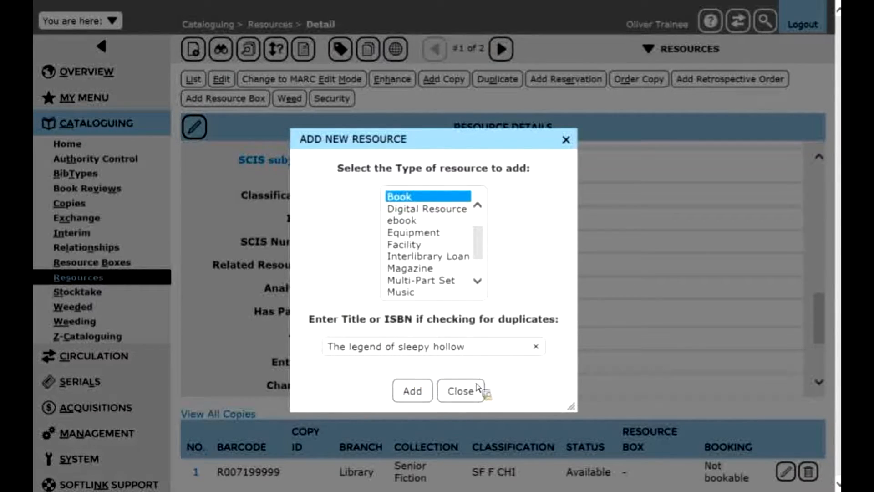
{"action": "left_click", "coordinate": [421, 389]}
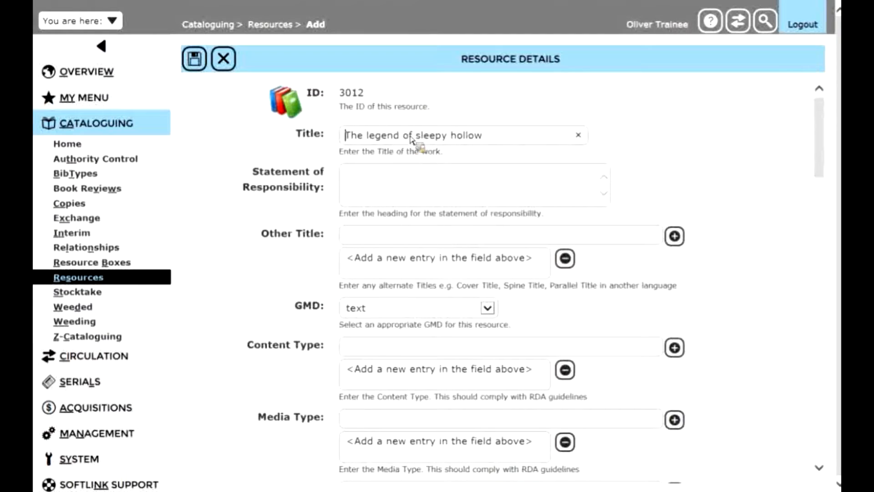
Capitalise the last two words of the new resource's title so it reads "The legend of Sleepy Hollow"
{"action": "left_click", "coordinate": [421, 136]}
{"action": "key", "text": "BackSpace"}
{"action": "type", "text": "S"}
{"action": "left_click", "coordinate": [458, 141]}
{"action": "key", "text": "BackSpace"}
{"action": "type", "text": "H"}
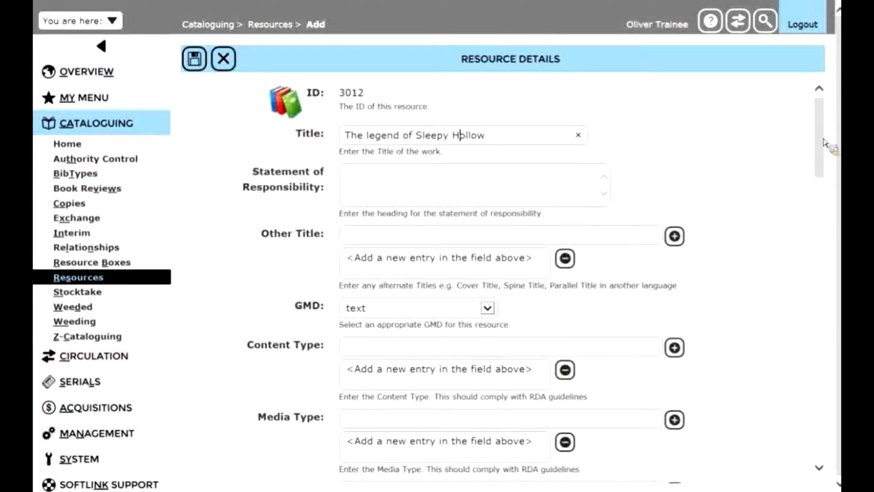
Create and assign the new author "Irving, Washington" for the Sleepy Hollow analytic and save the resource
{"action": "left_click_drag", "start_coordinate": [824, 142], "coordinate": [799, 226]}
{"action": "left_click", "coordinate": [404, 299]}
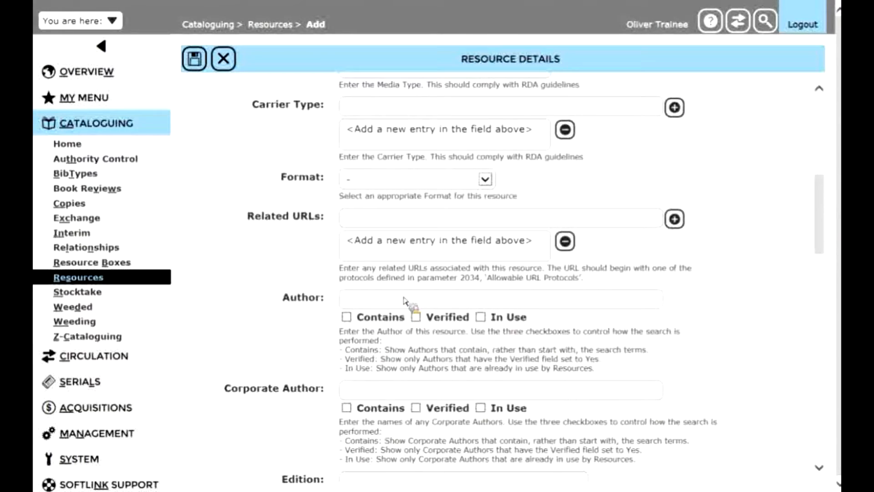
{"action": "type", "text": "Irving"}
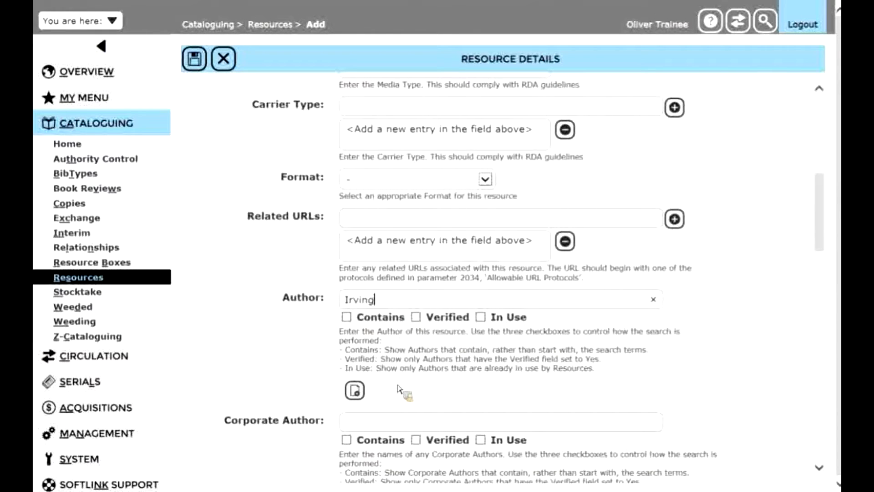
{"action": "type", "text": "Washintg"}
{"action": "key", "text": "BackSpace"}
{"action": "key", "text": "BackSpace"}
{"action": "type", "text": "gton"}
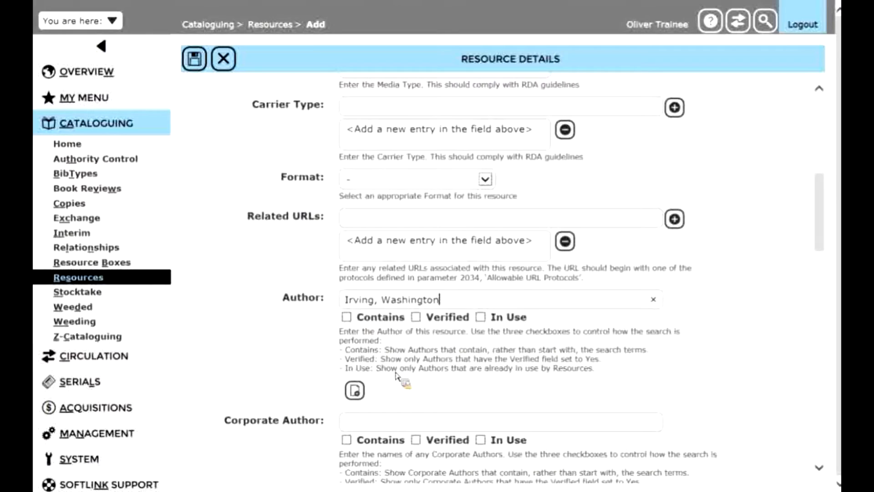
{"action": "left_click", "coordinate": [357, 390]}
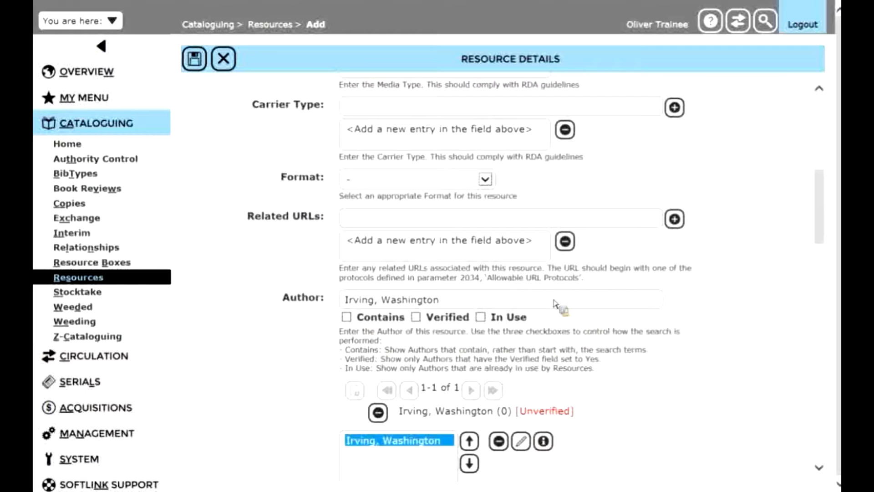
{"action": "left_click", "coordinate": [202, 69]}
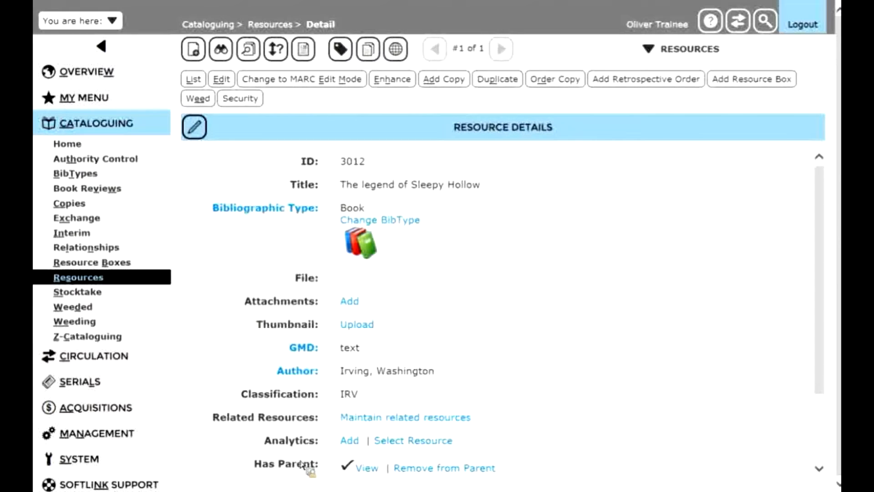
Open the parent resource from the saved analytic and expand the details of "The legend of Sleepy Hollow" under Analytics
{"action": "left_click", "coordinate": [368, 471]}
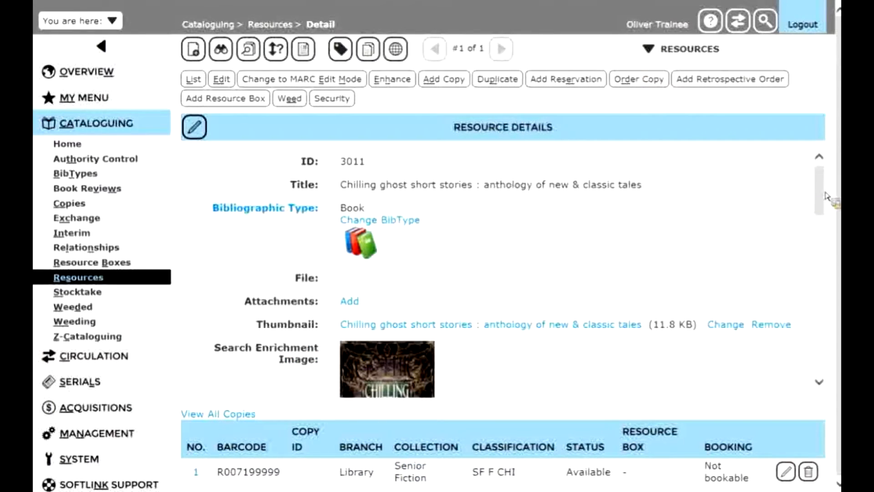
{"action": "left_click_drag", "start_coordinate": [821, 191], "coordinate": [837, 323]}
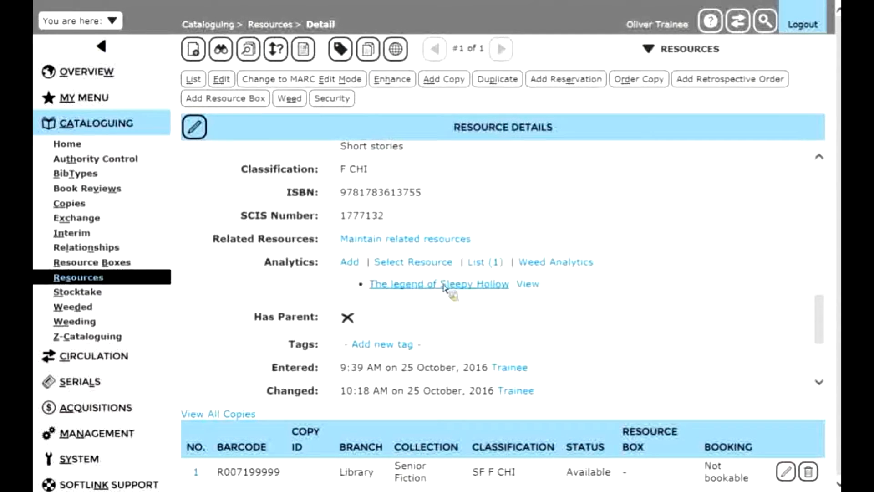
{"action": "left_click", "coordinate": [457, 287]}
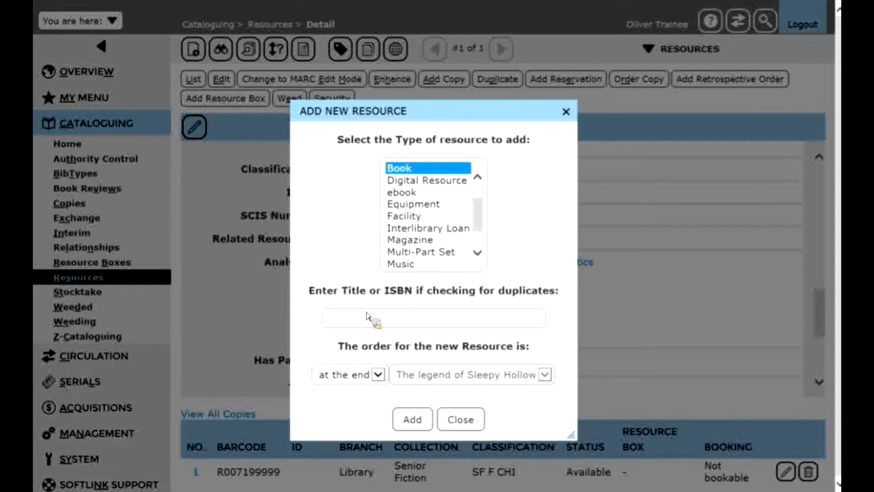
Add a second Book analytic titled "Victorians" to the anthology, ordered at the end
{"action": "type", "text": "Vid"}
{"action": "type", "text": "torians"}
{"action": "left_click", "coordinate": [384, 377]}
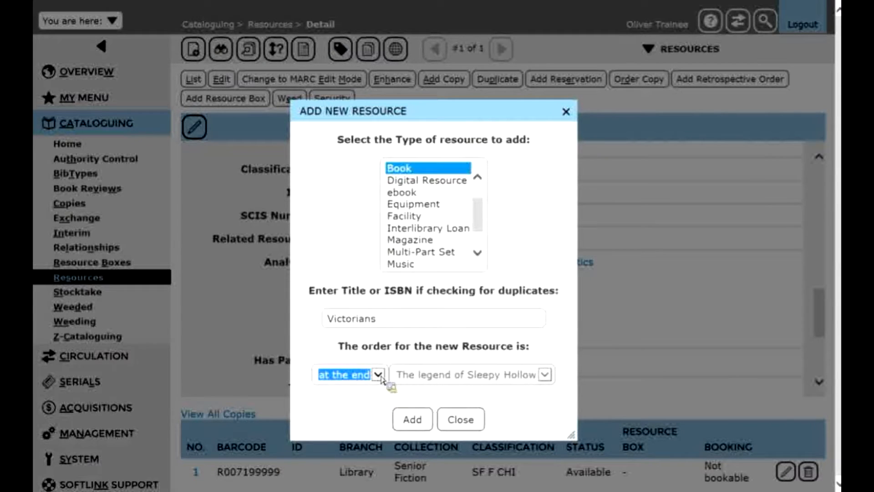
{"action": "left_click", "coordinate": [412, 421]}
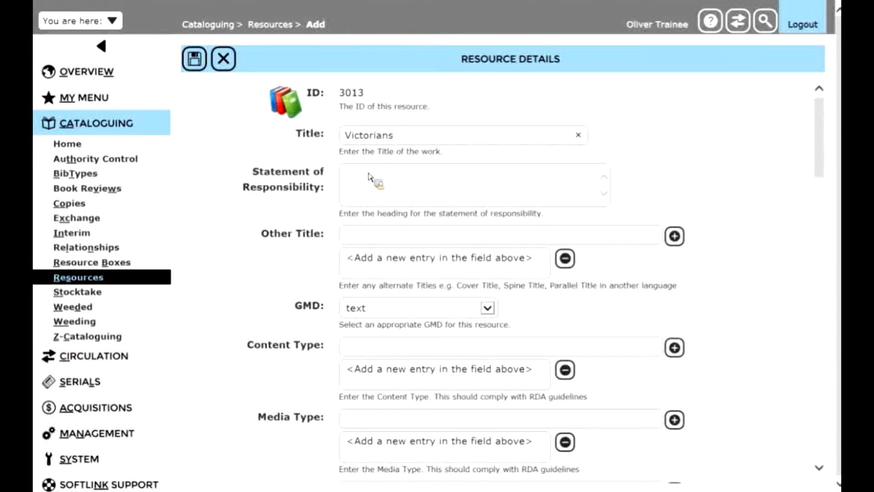
Create and assign the new author "Dorr, James" for the Victorians analytic and save the resource
{"action": "left_click_drag", "start_coordinate": [819, 168], "coordinate": [774, 253]}
{"action": "left_click", "coordinate": [486, 273]}
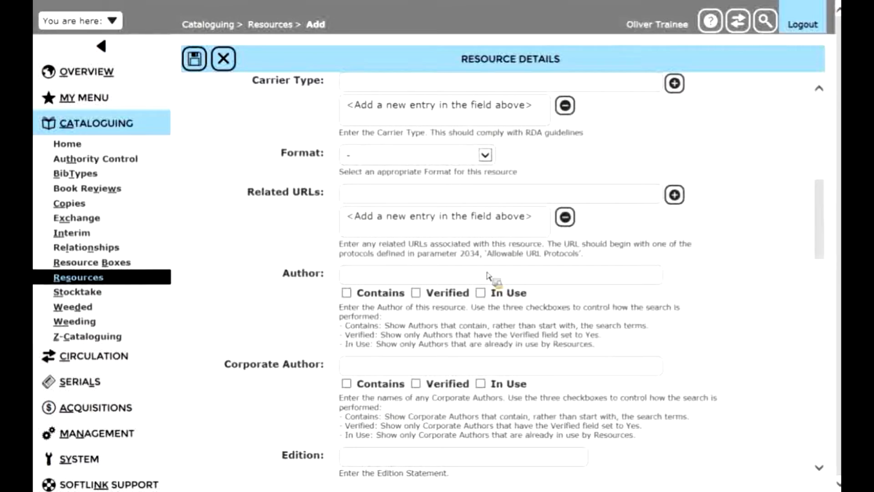
{"action": "type", "text": "J"}
{"action": "key", "text": "BackSpace"}
{"action": "type", "text": "Dorr"}
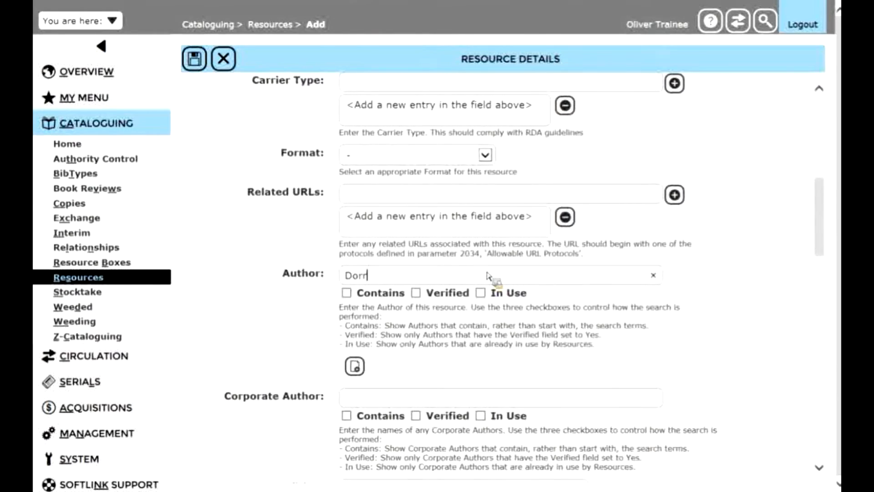
{"action": "type", "text": ", James"}
{"action": "left_click", "coordinate": [356, 366]}
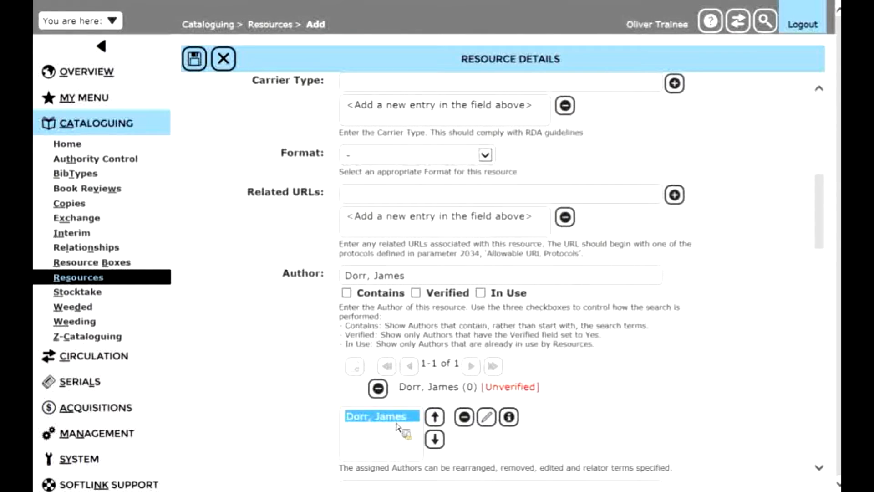
{"action": "left_click", "coordinate": [203, 71]}
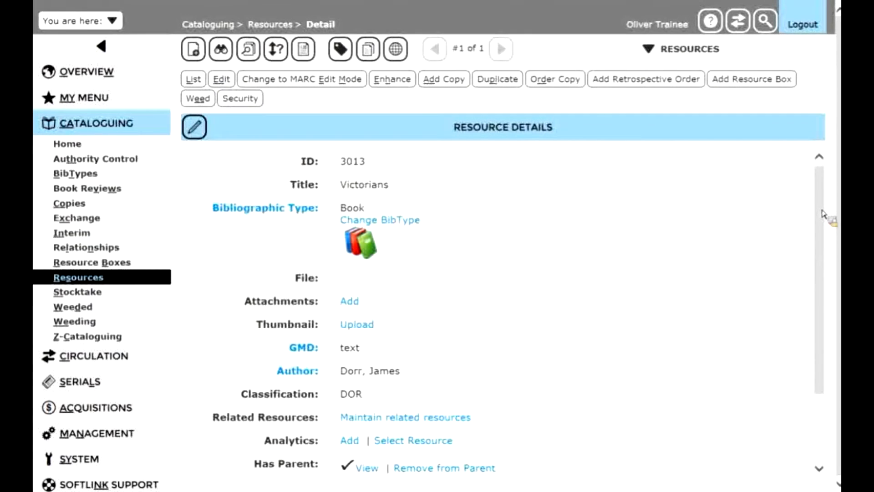
Return to the parent anthology record from Victorians and review its list of analytics
{"action": "left_click_drag", "start_coordinate": [822, 213], "coordinate": [824, 261]}
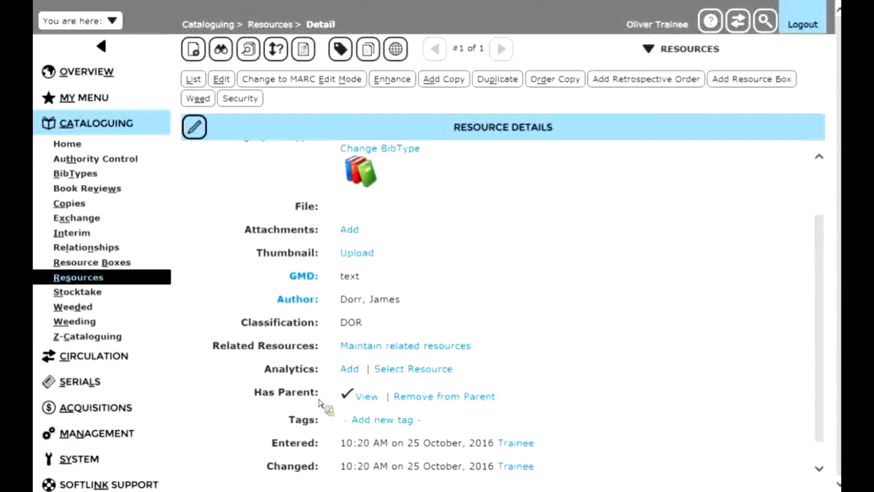
{"action": "left_click", "coordinate": [367, 402]}
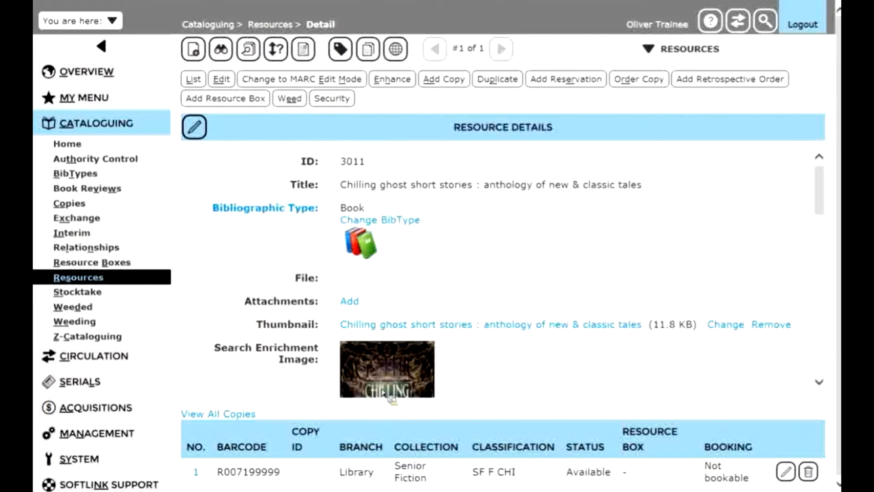
{"action": "left_click_drag", "start_coordinate": [823, 197], "coordinate": [824, 304]}
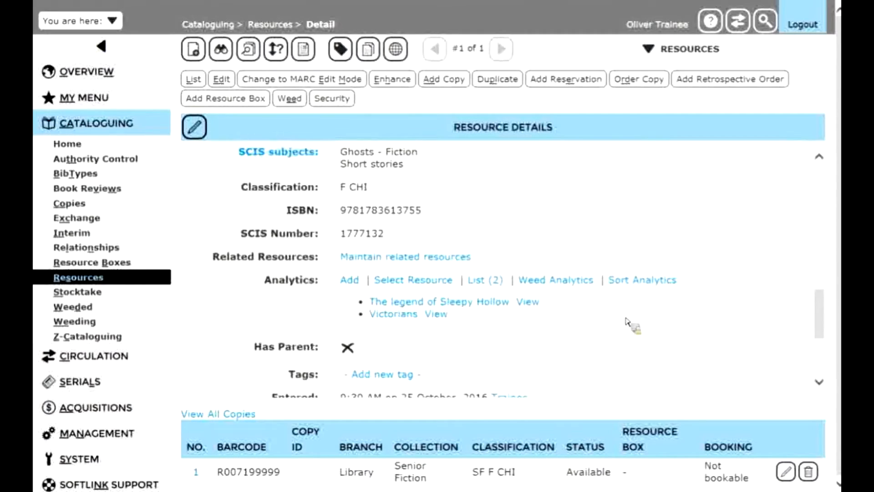
{"action": "left_click_drag", "start_coordinate": [822, 311], "coordinate": [822, 309]}
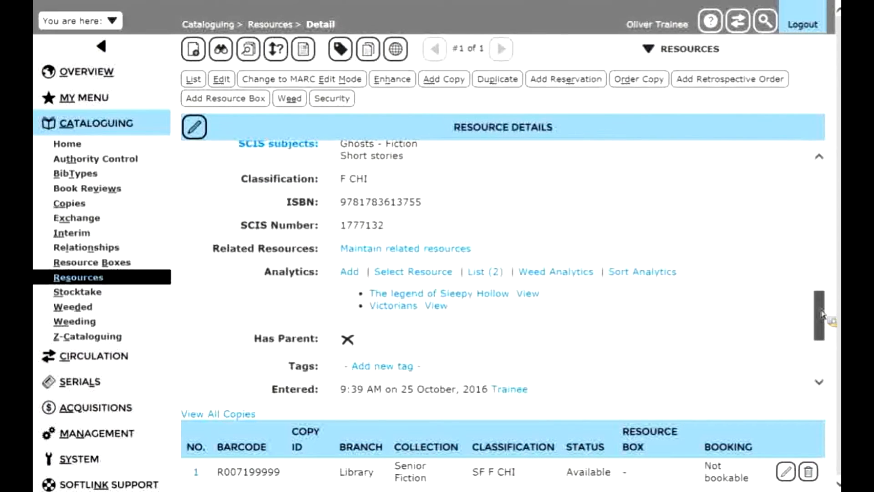
{"action": "left_click_drag", "start_coordinate": [822, 314], "coordinate": [834, 194]}
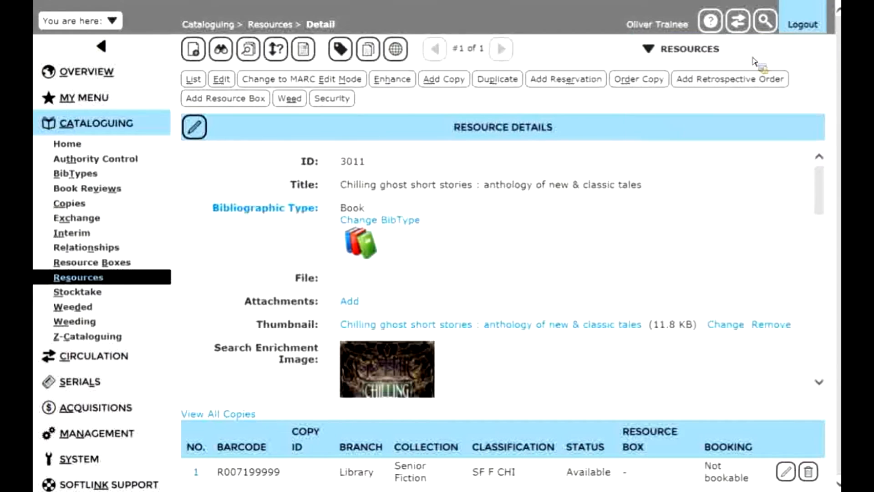
Switch to the library search page, search for "chilling" and open the Chilling ghost short stories result
{"action": "left_click", "coordinate": [763, 25]}
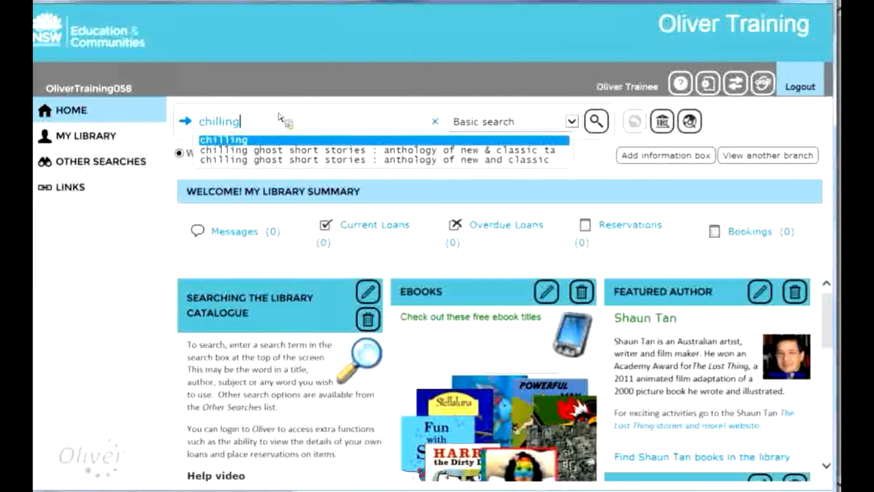
{"action": "left_click", "coordinate": [284, 141]}
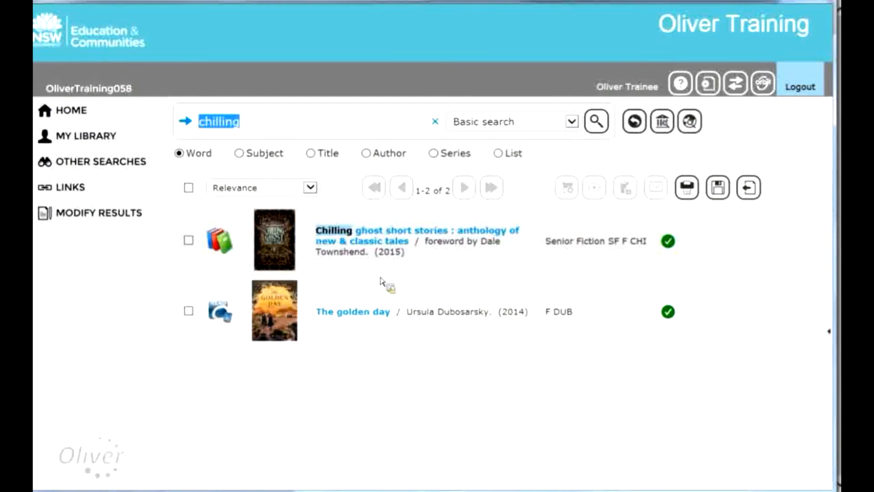
{"action": "mouse_move", "coordinate": [370, 239]}
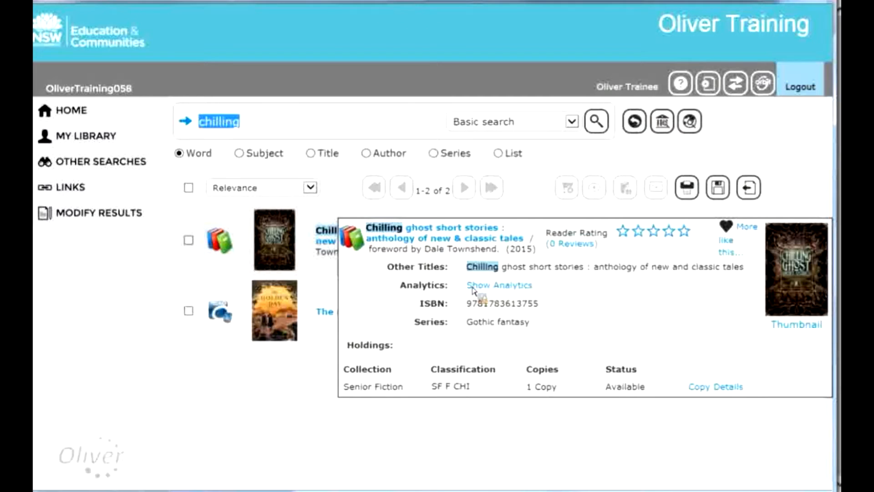
{"action": "left_click", "coordinate": [441, 241]}
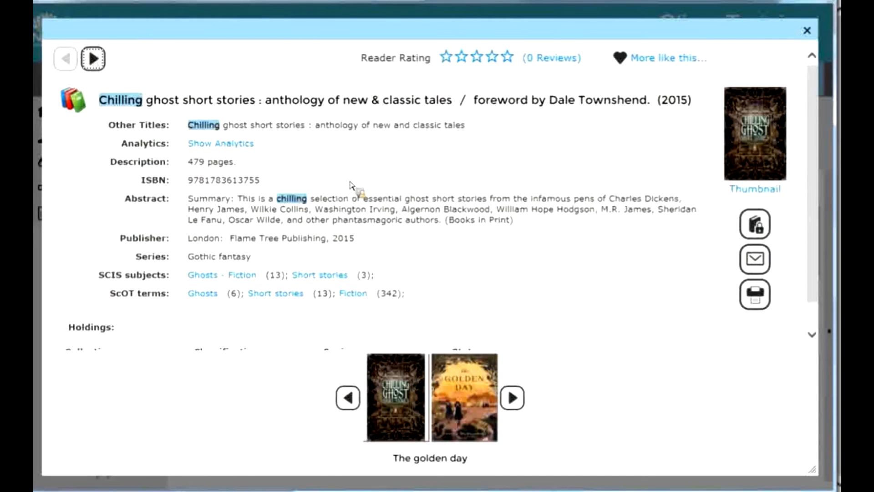
Show the anthology's analytics, expand the authors of The legend of Sleepy Hollow and Victorians, and close the record
{"action": "left_click", "coordinate": [235, 143]}
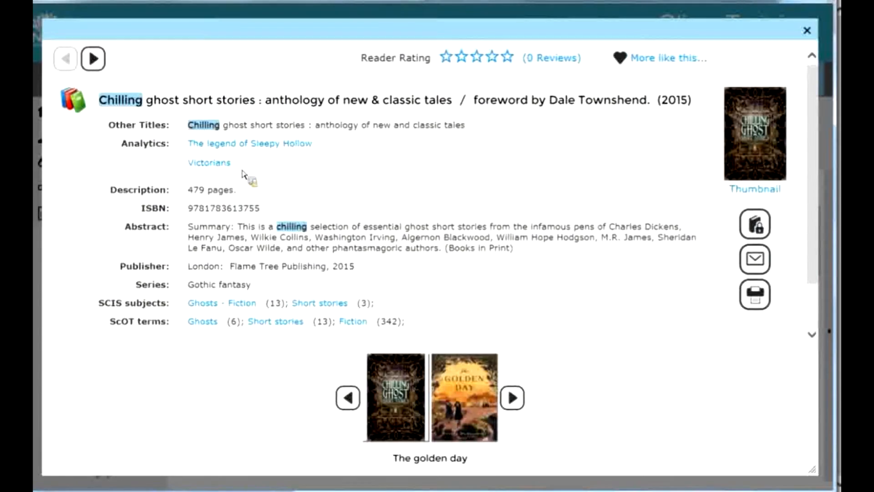
{"action": "left_click", "coordinate": [252, 146]}
{"action": "left_click", "coordinate": [226, 180]}
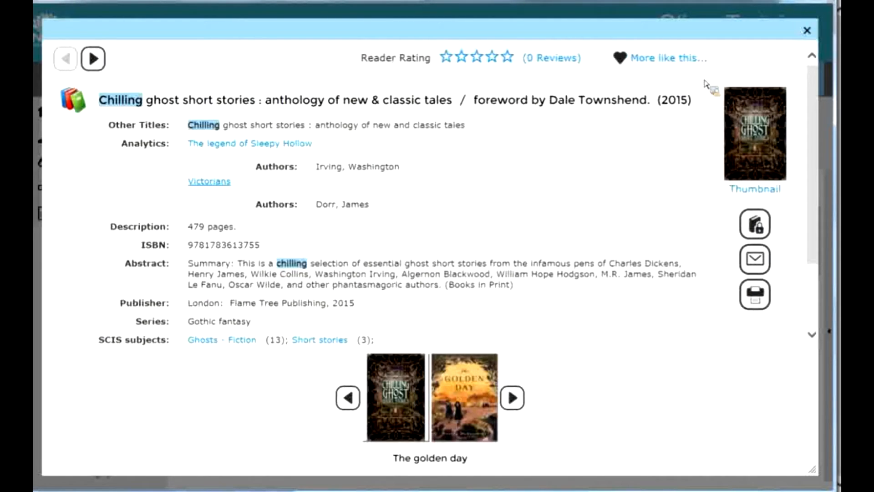
{"action": "left_click", "coordinate": [808, 30]}
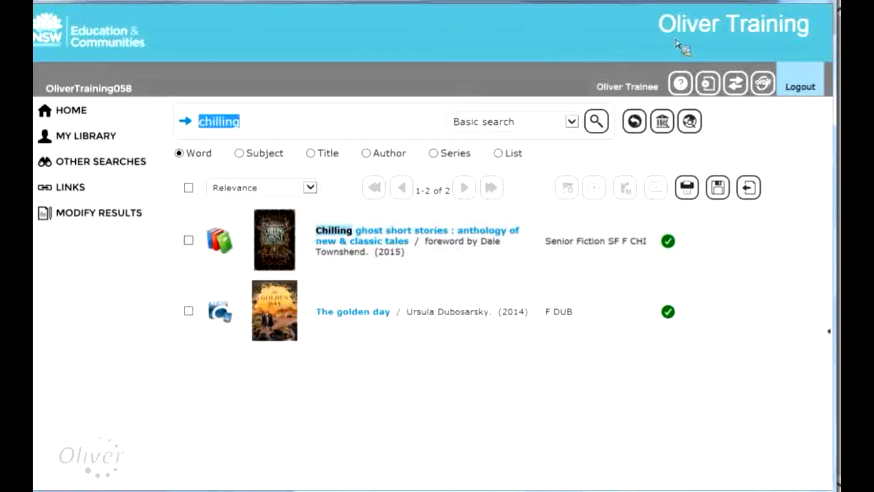
Search the library catalogue for "sleepy" and check the availability of The legend of Sleepy Hollow
{"action": "left_click", "coordinate": [246, 132]}
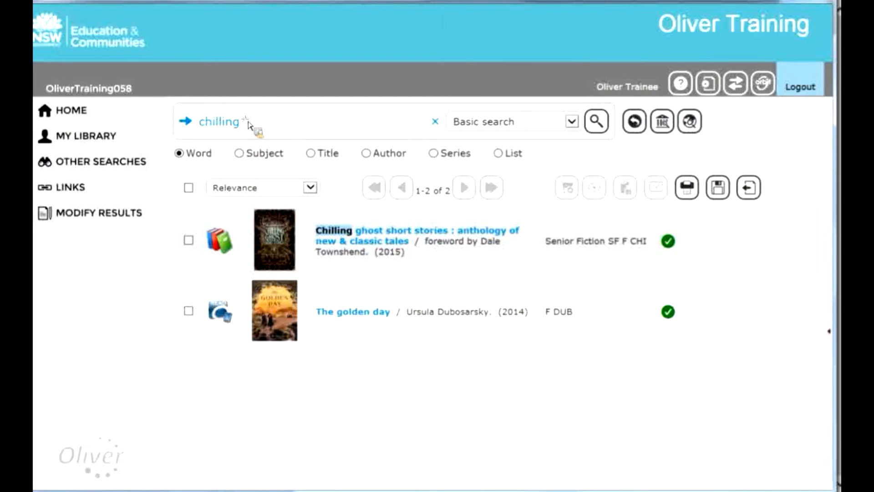
{"action": "double_click", "coordinate": [248, 130]}
{"action": "type", "text": "sleepy"}
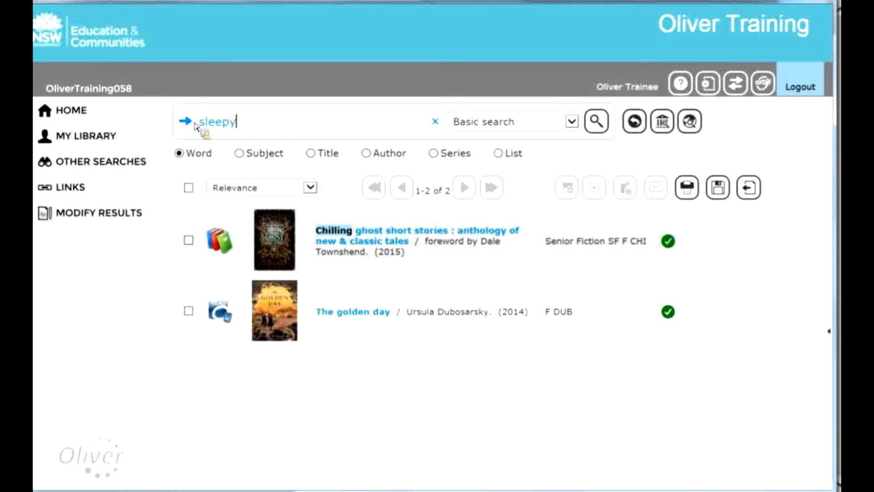
{"action": "key", "text": "Return"}
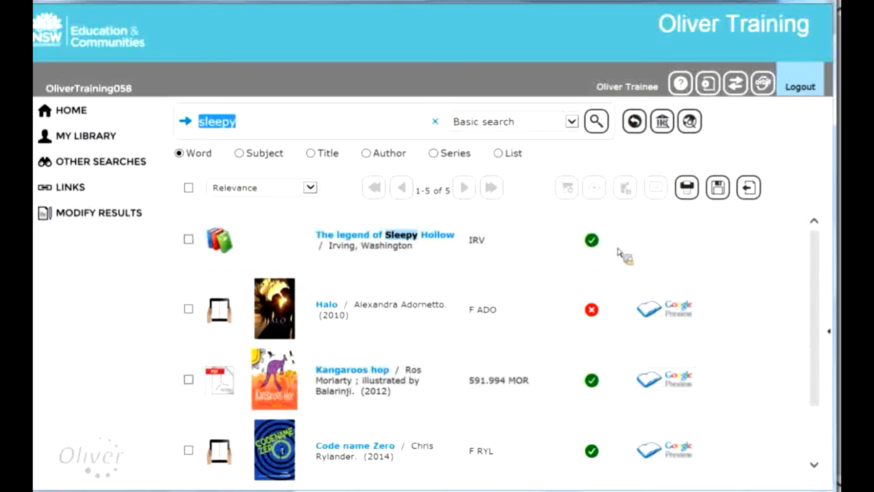
{"action": "mouse_move", "coordinate": [603, 239]}
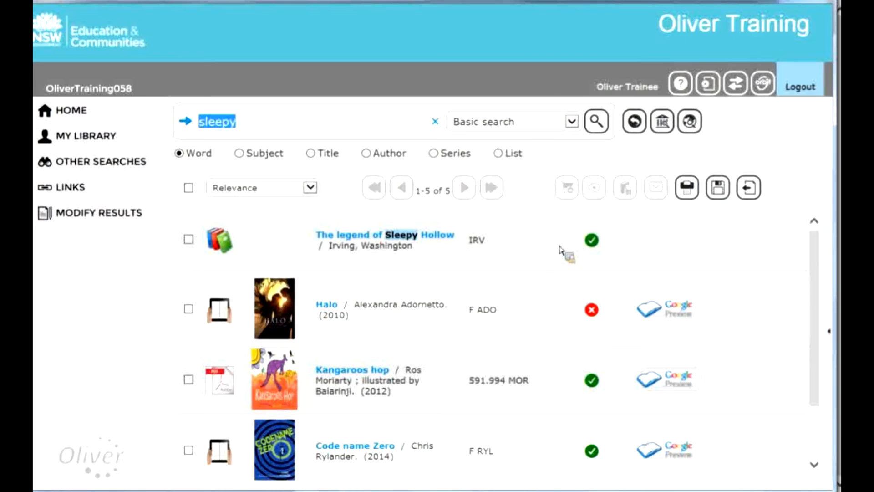
Open the Sleepy Hollow result, view its parent resource and return to the search results
{"action": "mouse_move", "coordinate": [588, 255]}
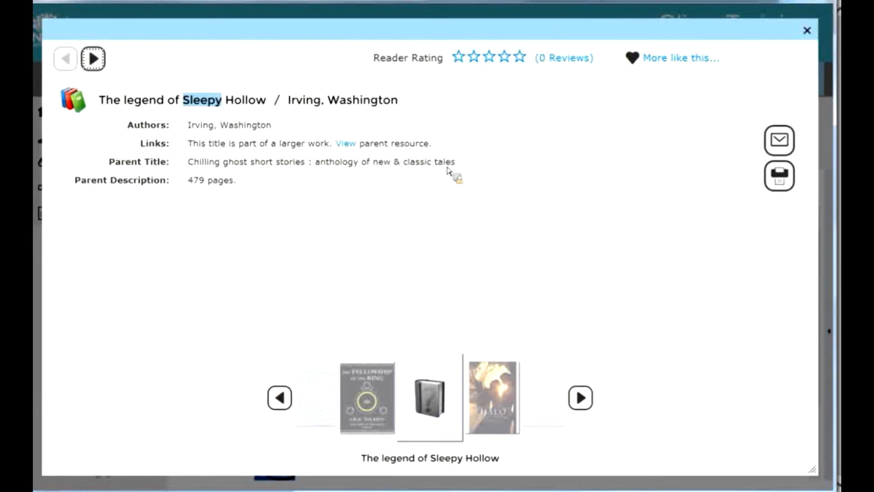
{"action": "left_click", "coordinate": [350, 146]}
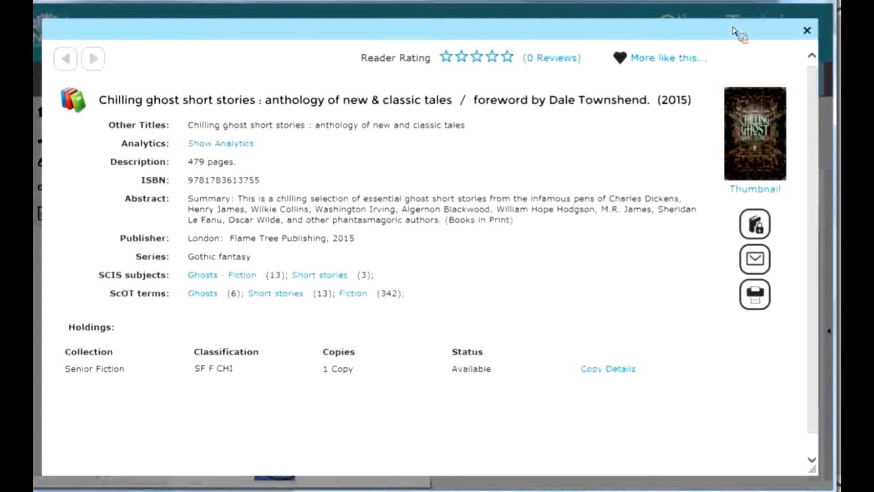
{"action": "left_click", "coordinate": [807, 30]}
{"action": "mouse_move", "coordinate": [587, 236]}
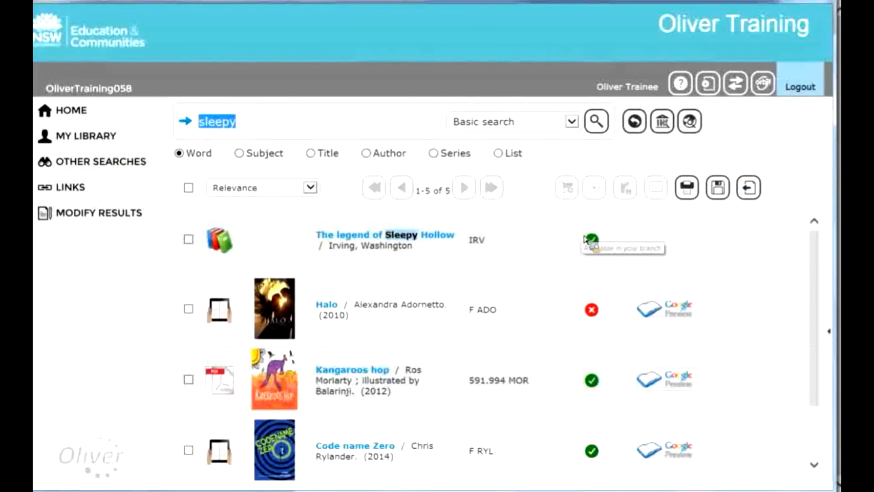